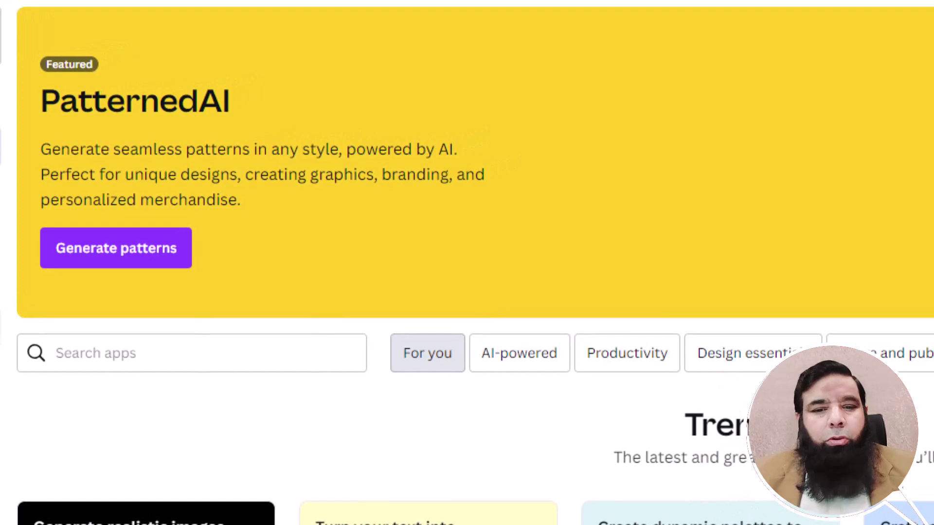
# - Search the apps for "typecraft", open the TypeCraft app's details and browse its preview images
pyautogui.click(119, 352)
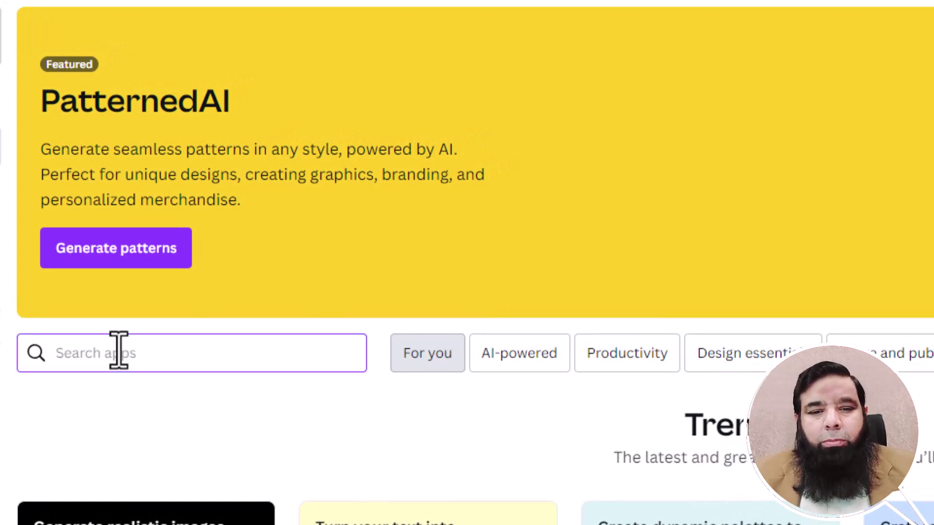
pyautogui.write('typecraft')
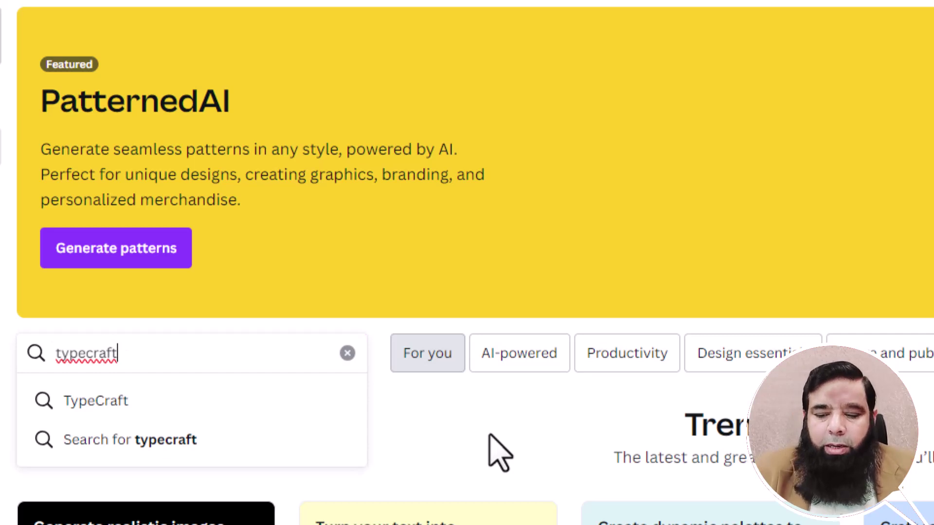
pyautogui.press('Return')
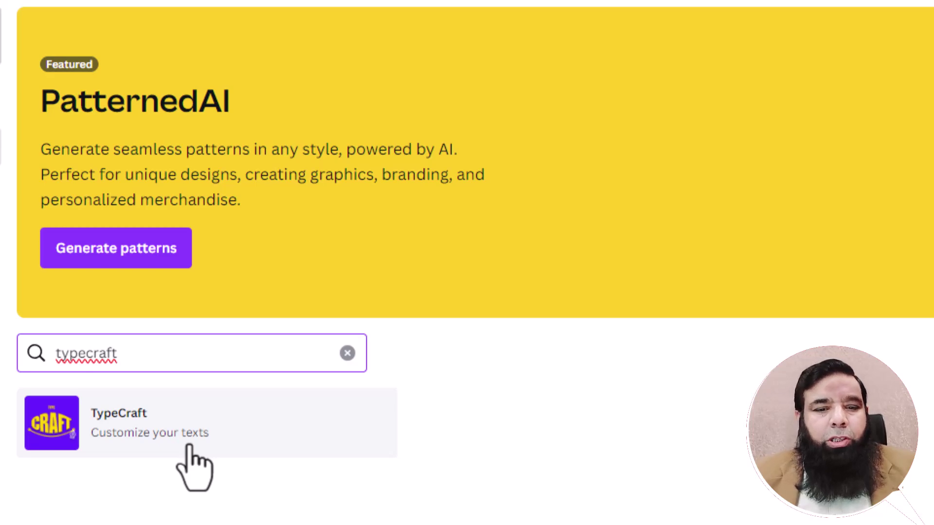
pyautogui.click(119, 433)
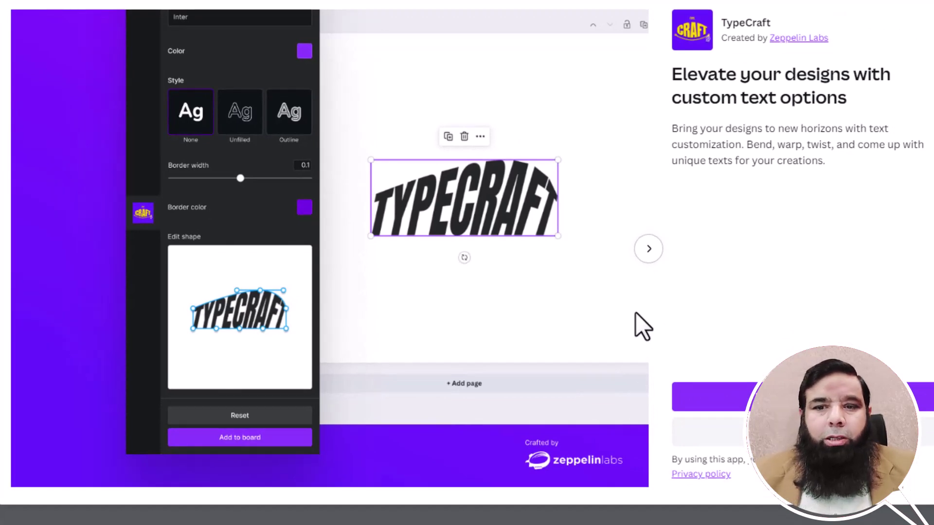
pyautogui.click(648, 249)
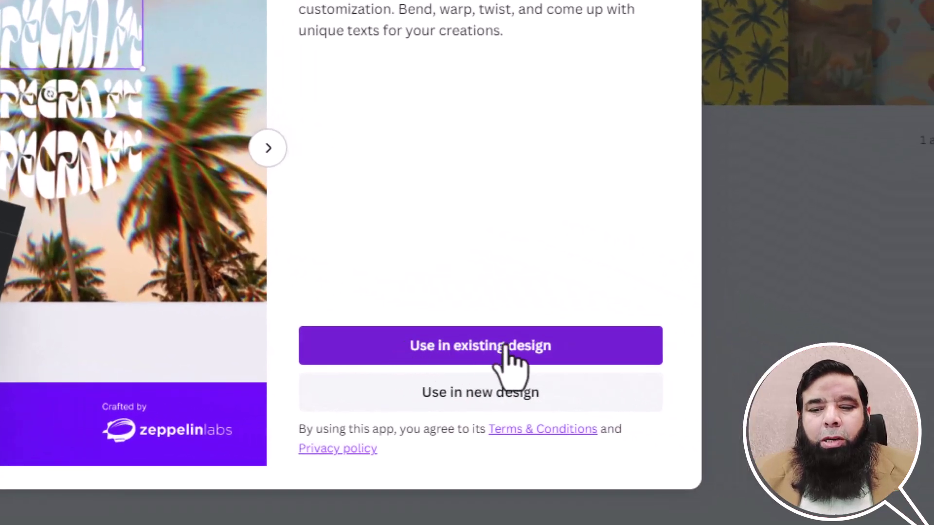
# - Start using TypeCraft in a new Instagram Post (Square) design
pyautogui.click(484, 395)
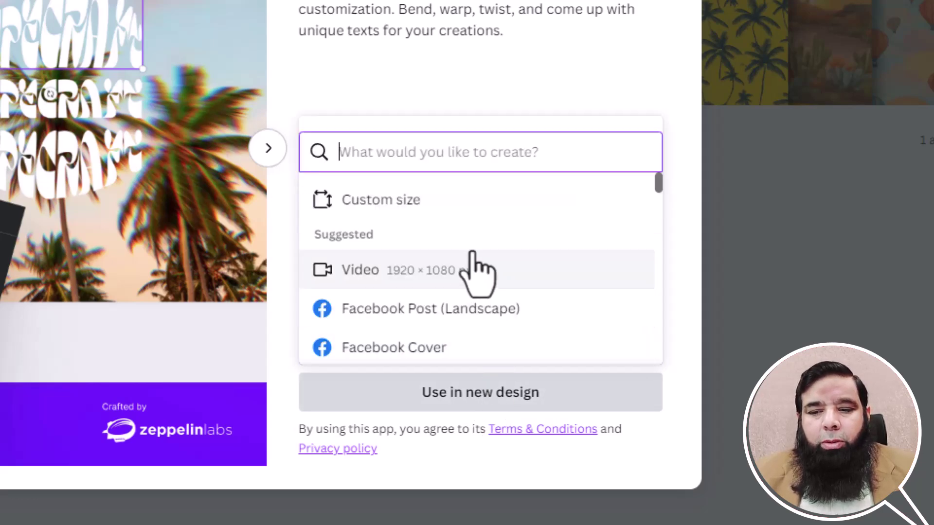
pyautogui.scroll(-3, 474, 263)
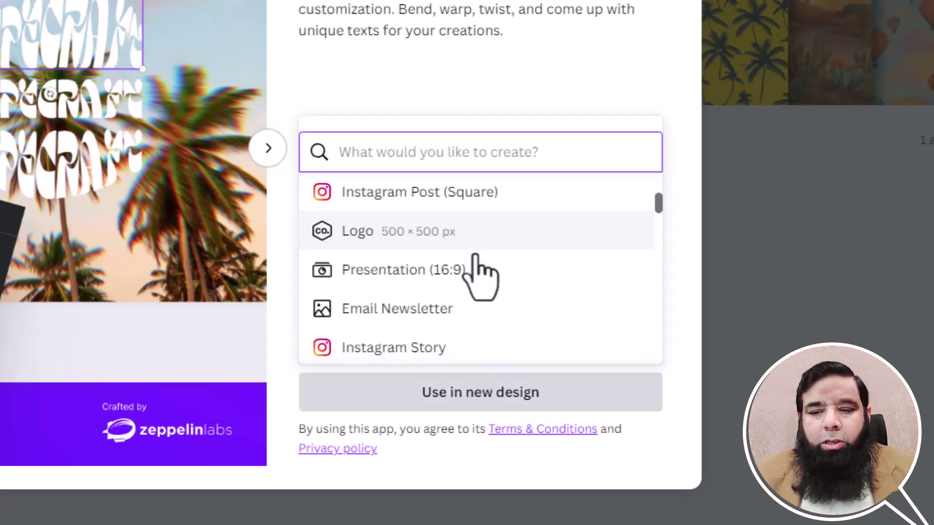
pyautogui.click(425, 205)
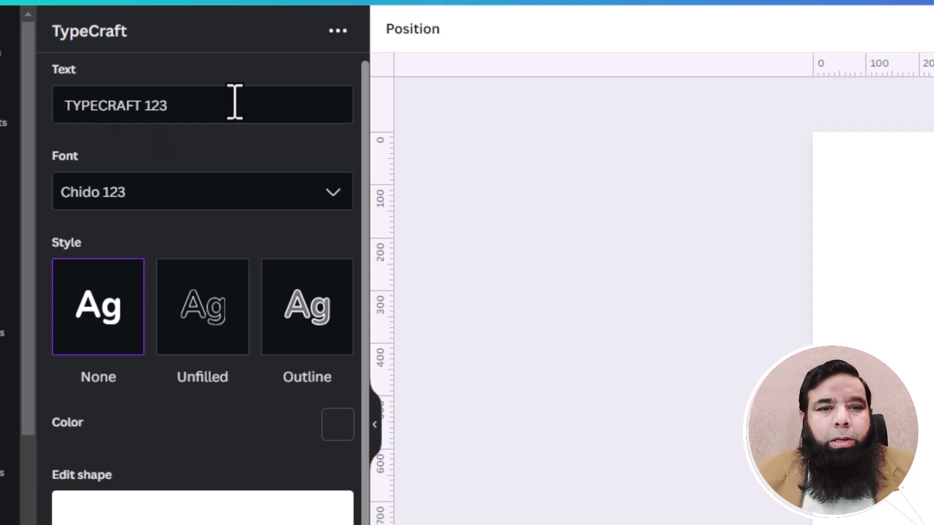
# - Replace the TypeCraft sample text with "PAKISTAN" and set its font to Cubao 123
pyautogui.moveTo(200, 104); pyautogui.dragTo(48, 104)
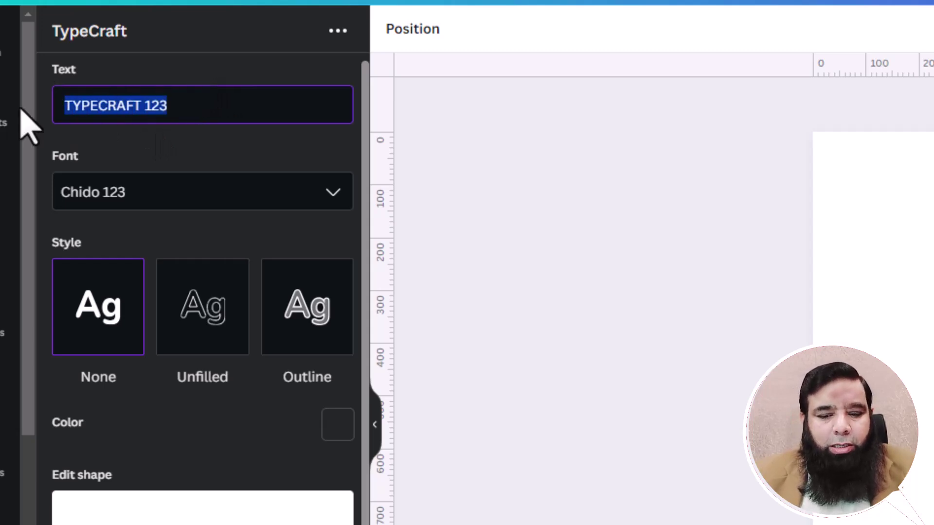
pyautogui.write('PAKISTAN')
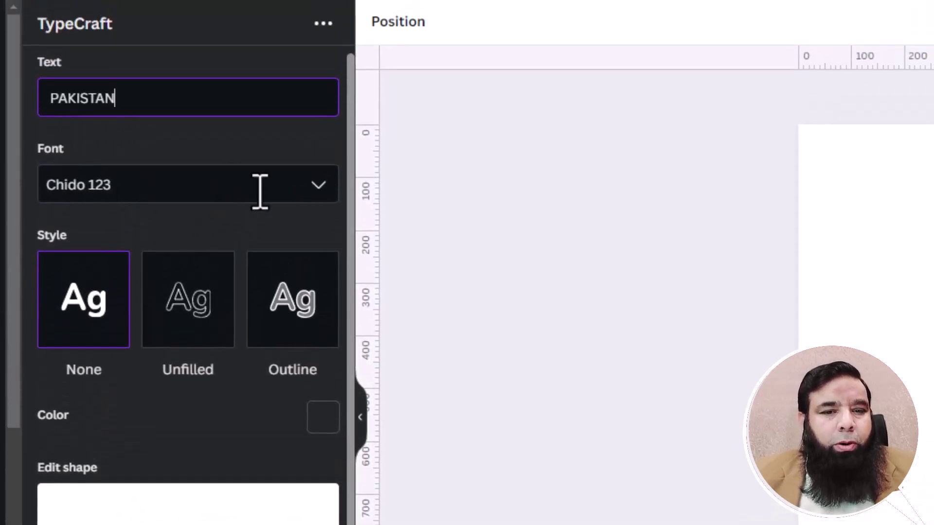
pyautogui.click(322, 190)
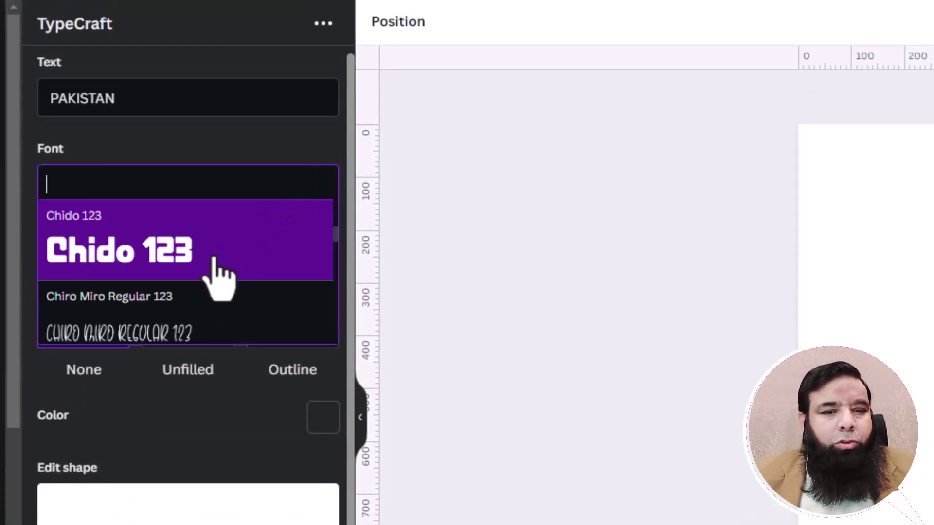
pyautogui.scroll(-5, 211, 292)
pyautogui.scroll(-4, 200, 292)
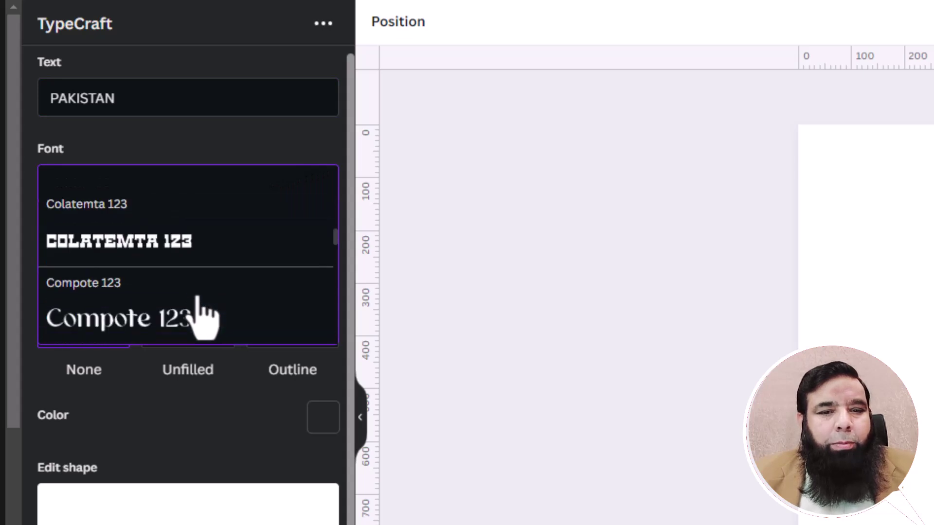
pyautogui.scroll(-5, 200, 312)
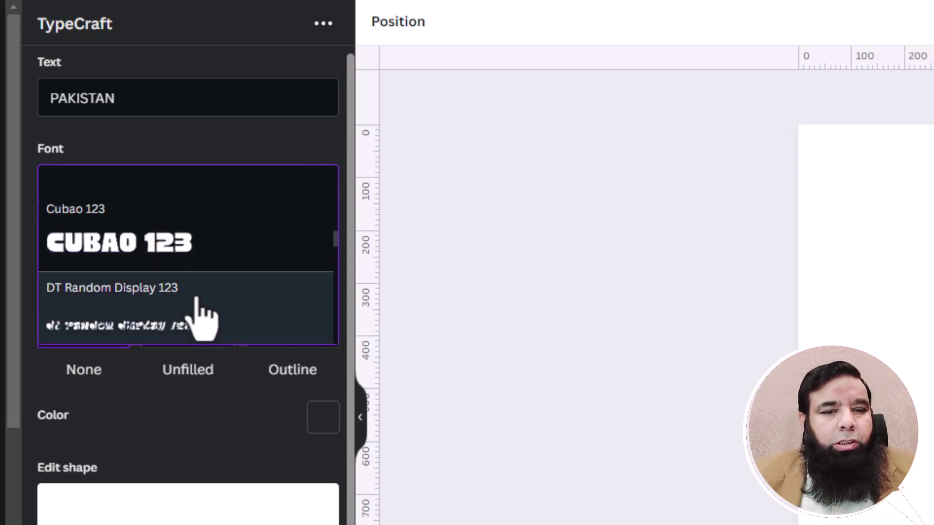
pyautogui.click(151, 267)
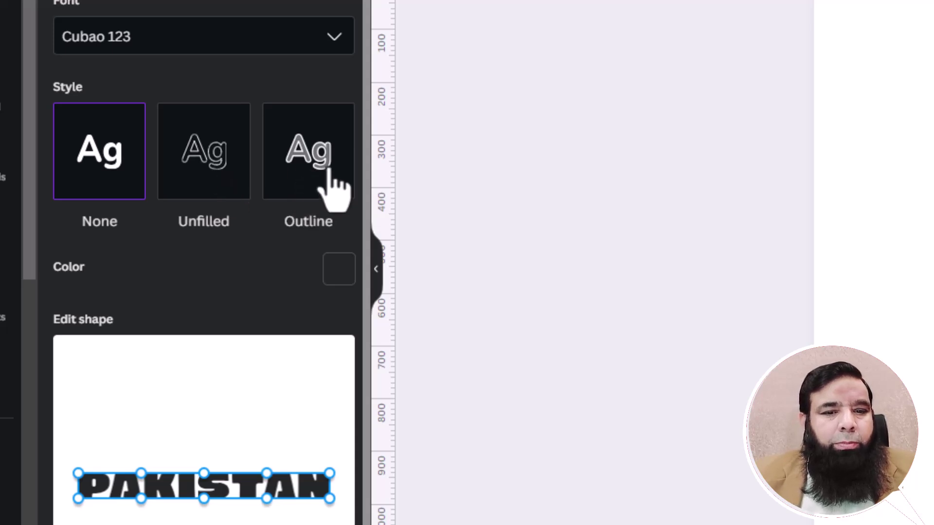
# - Apply the Outline style to the text and set its fill color to bright red
pyautogui.click(309, 181)
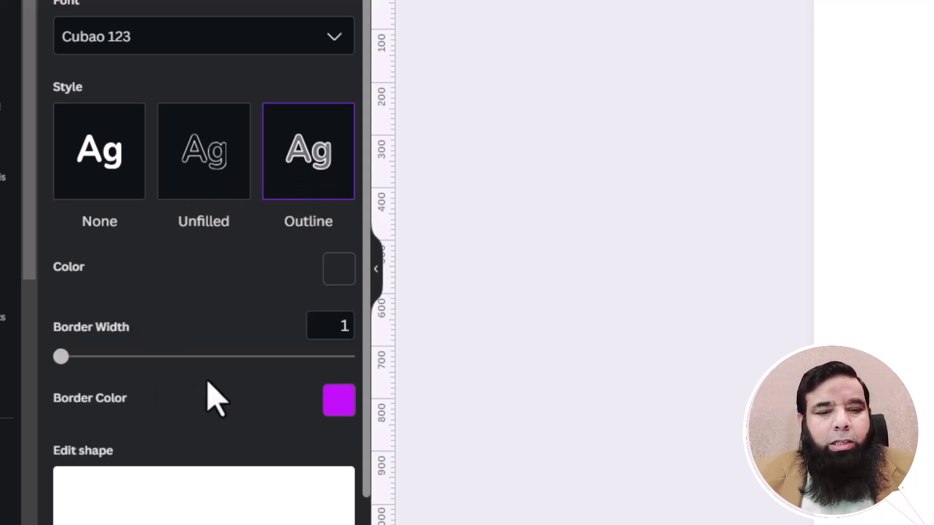
pyautogui.scroll(-2, 208, 382)
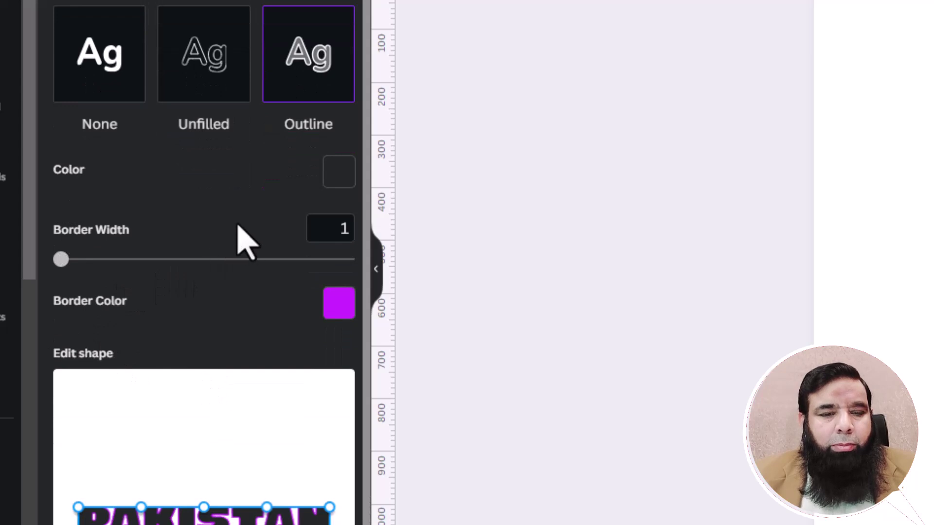
pyautogui.click(337, 179)
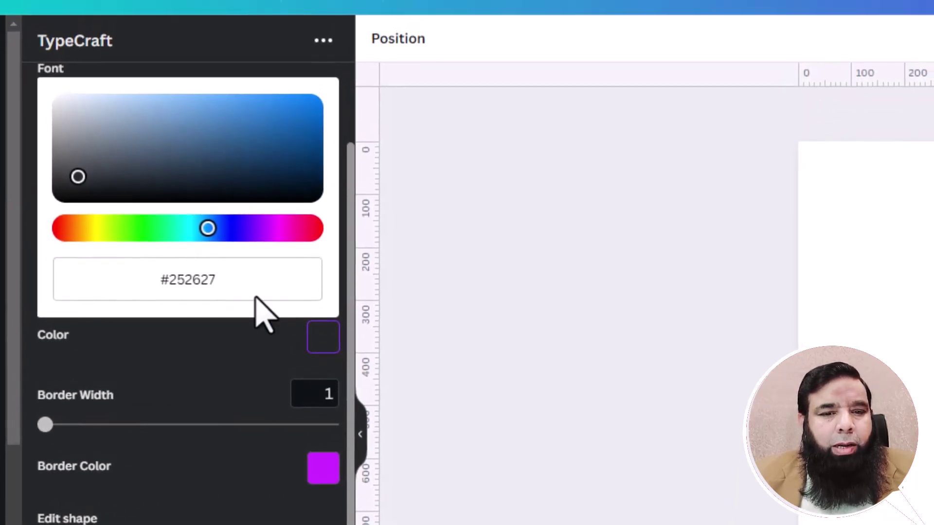
pyautogui.click(63, 230)
pyautogui.click(309, 108)
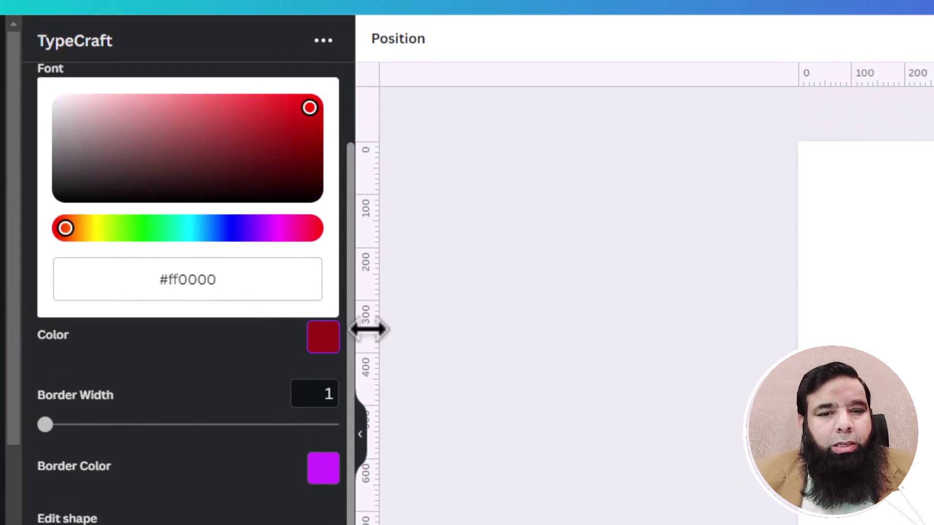
pyautogui.click(264, 350)
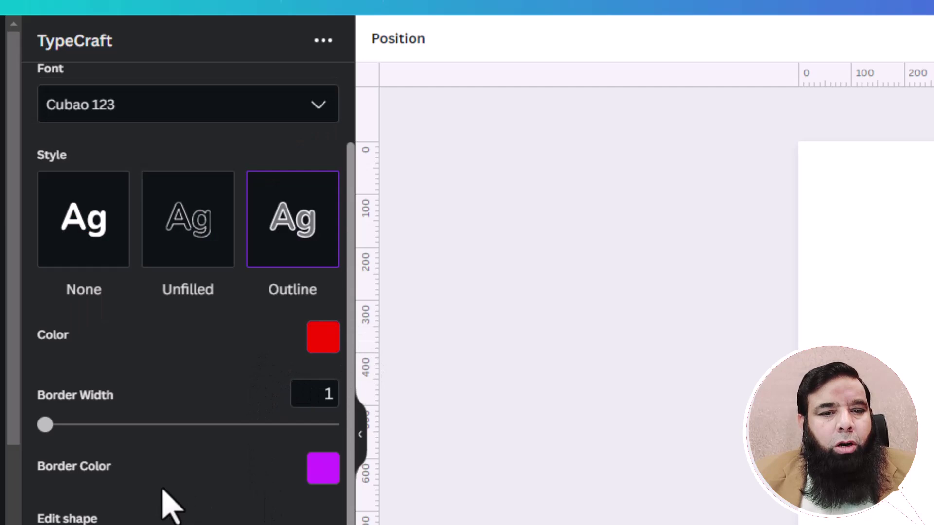
# - Set the outlined text's border color to bright yellow
pyautogui.click(323, 467)
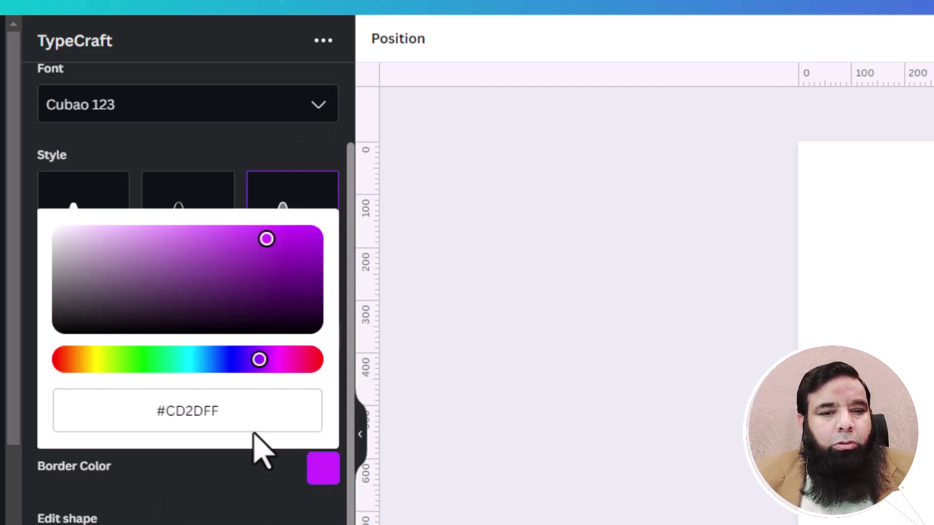
pyautogui.click(99, 359)
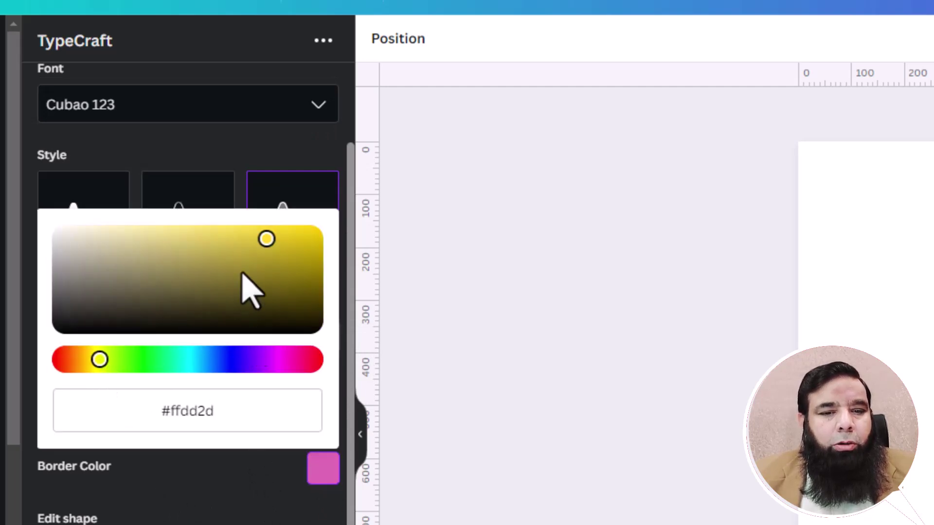
pyautogui.click(306, 236)
pyautogui.click(205, 462)
# - Set the border width to 3, add the PAKISTAN text to the design and deselect it
pyautogui.scroll(-5, 200, 271)
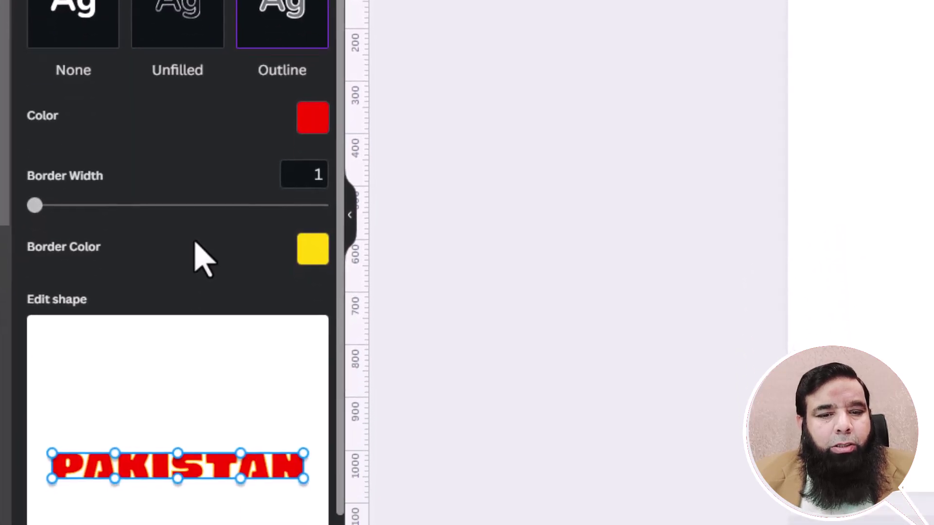
pyautogui.scroll(-2, 137, 225)
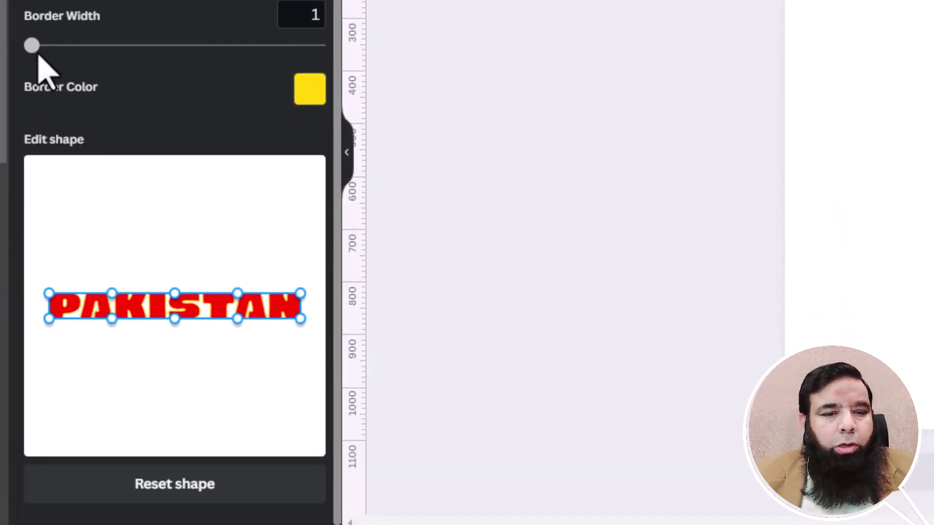
pyautogui.moveTo(33, 47); pyautogui.dragTo(61, 46)
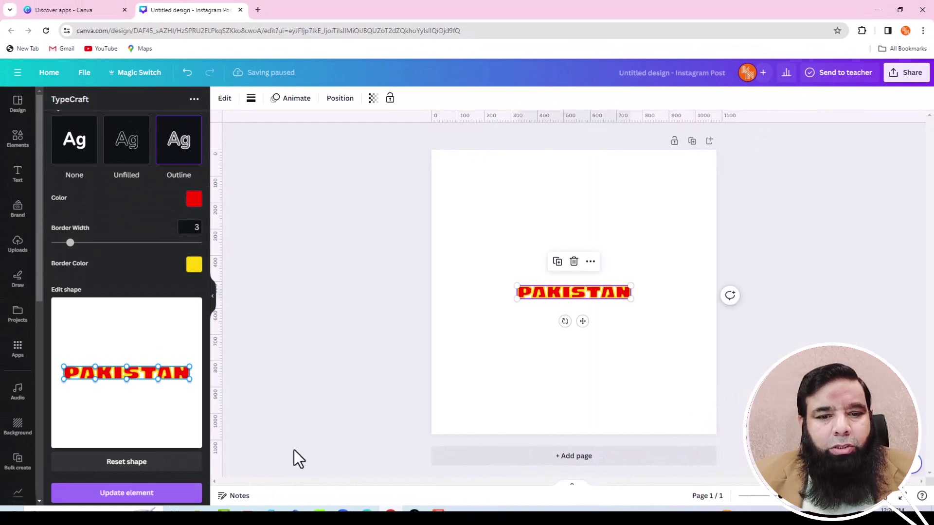
pyautogui.click(643, 325)
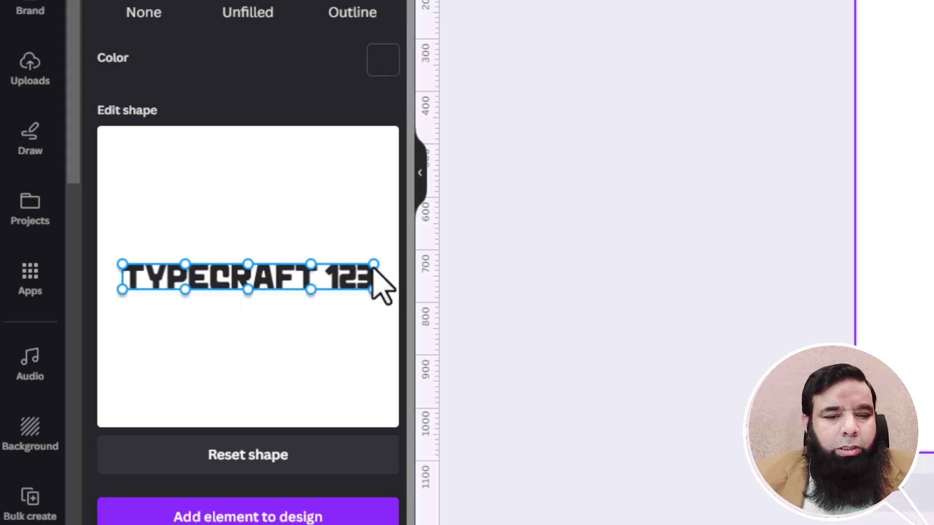
# - Warp the new TYPECRAFT 123 text into a bow-tie shape, with flared corners at both ends and a narrower middle
pyautogui.moveTo(373, 265); pyautogui.dragTo(377, 203)
pyautogui.moveTo(373, 290); pyautogui.dragTo(373, 360)
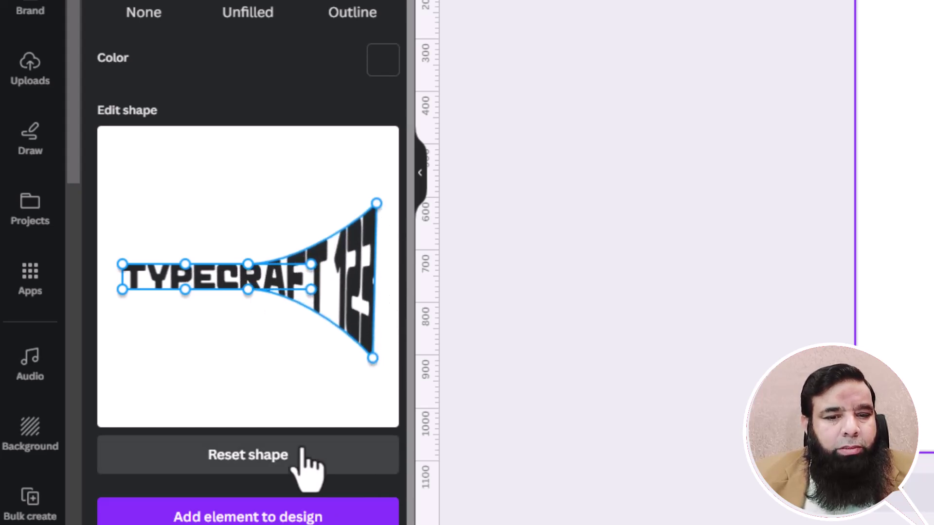
pyautogui.moveTo(122, 264); pyautogui.dragTo(117, 195)
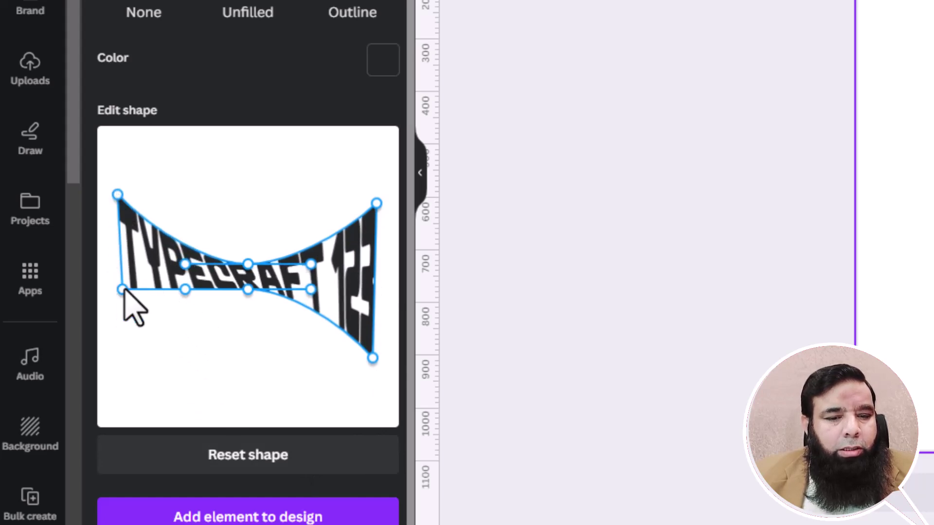
pyautogui.moveTo(122, 290); pyautogui.dragTo(111, 354)
pyautogui.moveTo(248, 264); pyautogui.dragTo(244, 241)
pyautogui.moveTo(248, 290); pyautogui.dragTo(246, 315)
pyautogui.moveTo(372, 358); pyautogui.dragTo(375, 366)
pyautogui.moveTo(117, 195); pyautogui.dragTo(108, 193)
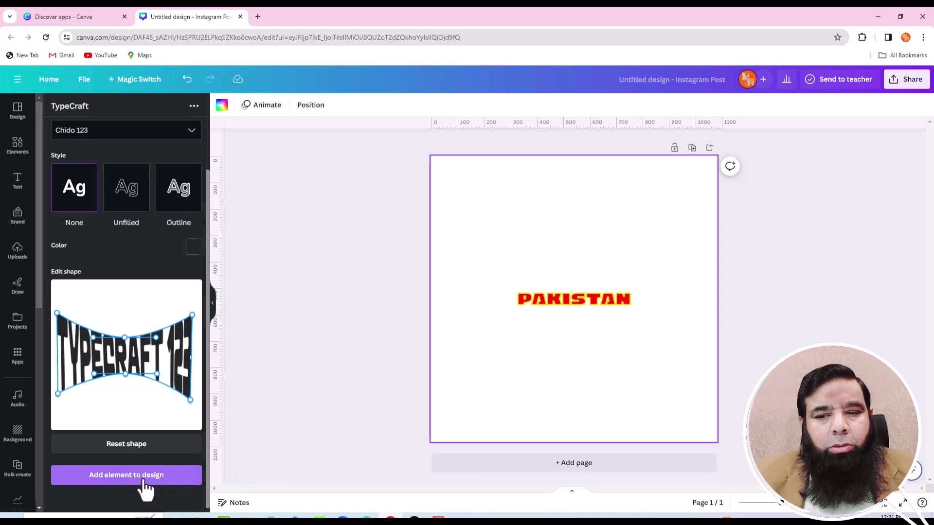
# - Add the warped TYPECRAFT 123 text to the design and place it near the page's upper right corner
pyautogui.moveTo(588, 319); pyautogui.dragTo(638, 203)
pyautogui.click(563, 359)
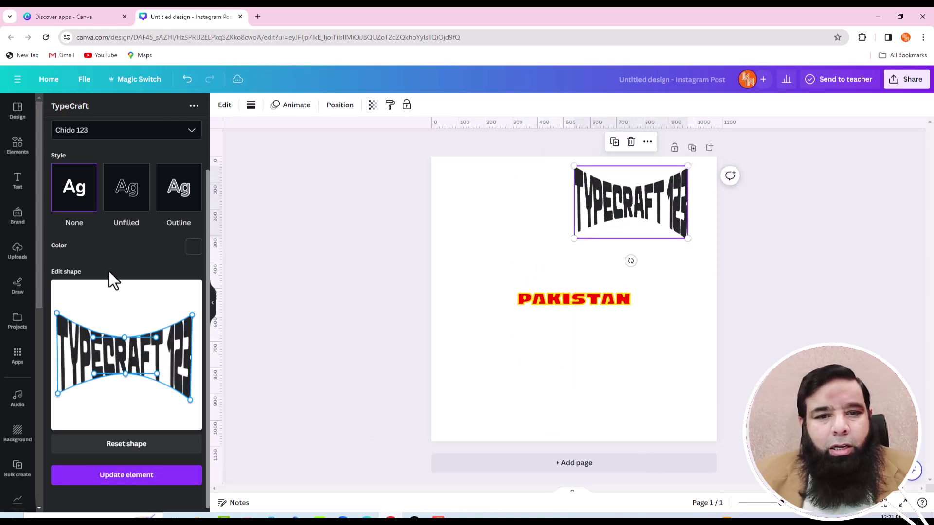
# - Replace the warped element's text with "PAKISTAN" in the TypeCraft settings
pyautogui.scroll(2, 108, 271)
pyautogui.tripleClick(163, 115)
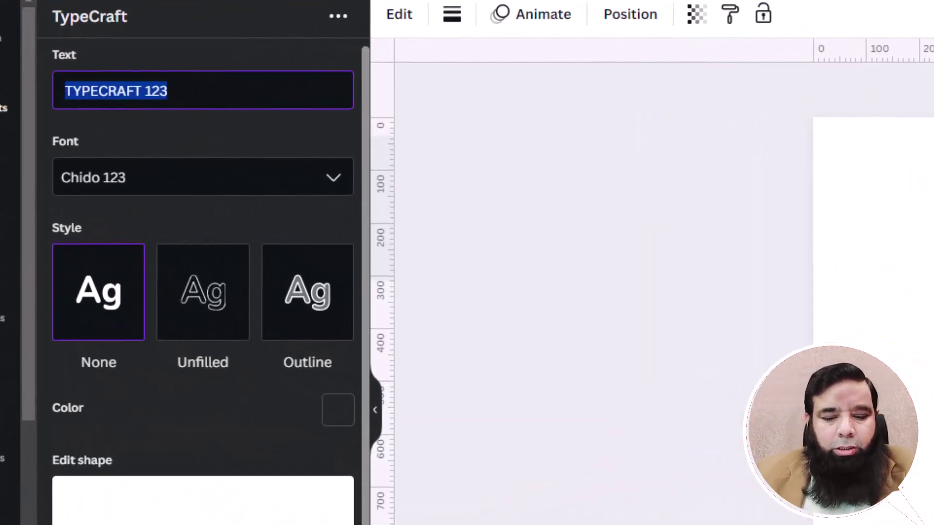
pyautogui.write('PAKISTAN')
pyautogui.scroll(-2, 228, 470)
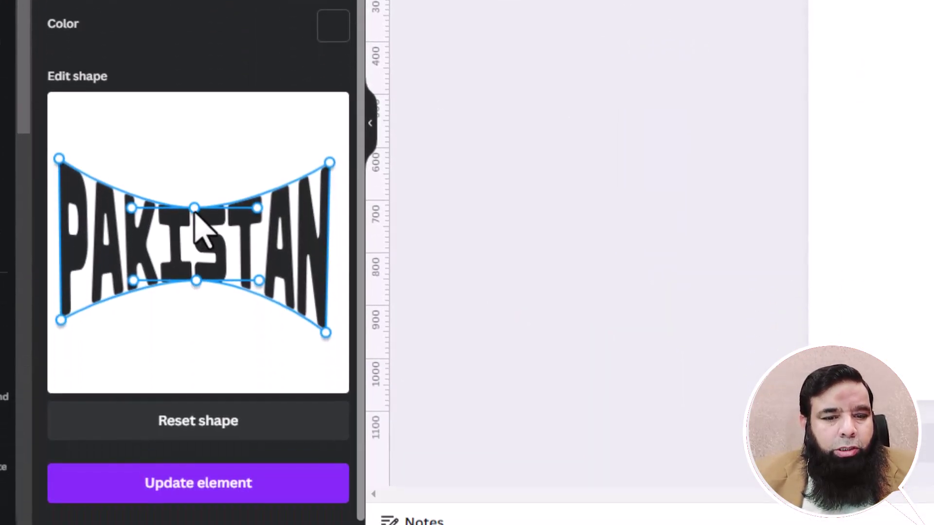
# - Reset the text's shape and pull its upper middle point up to form an arch over a straight base
pyautogui.moveTo(194, 212); pyautogui.dragTo(196, 214)
pyautogui.scroll(-1, 190, 292)
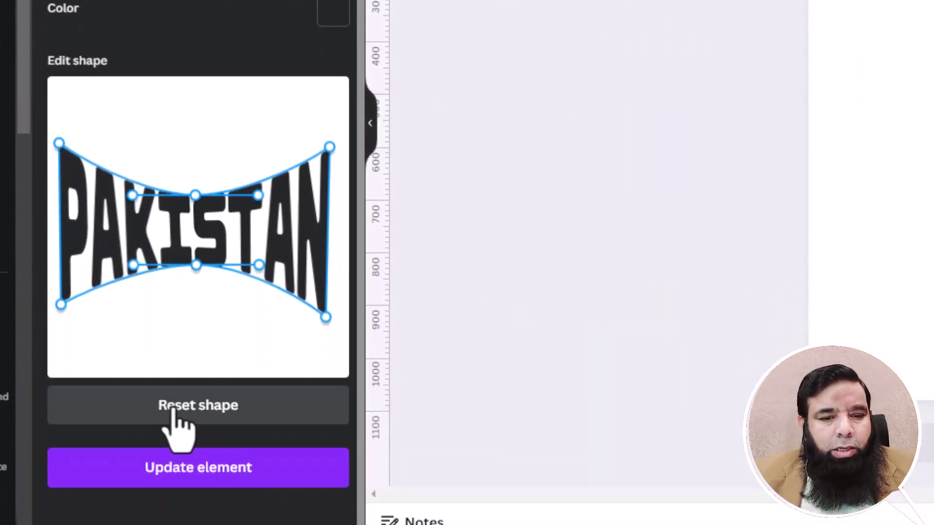
pyautogui.click(185, 412)
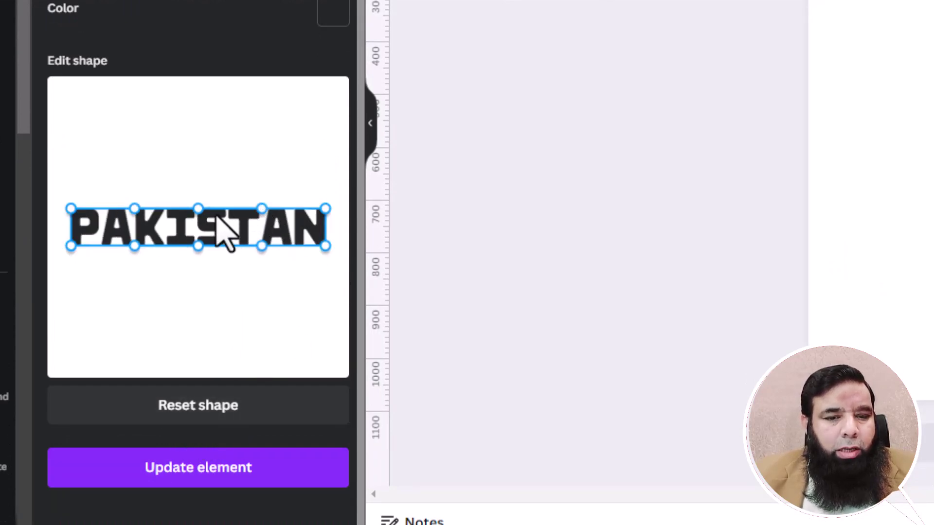
pyautogui.moveTo(198, 208); pyautogui.dragTo(192, 140)
pyautogui.moveTo(195, 134); pyautogui.dragTo(193, 131)
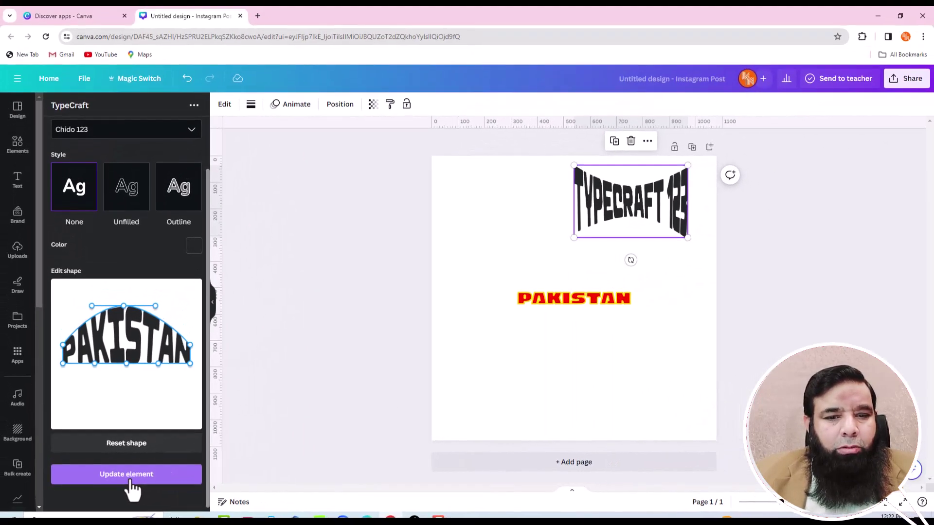
# - Update the element on the page with the arched text, enlarge it and center it horizontally above the red PAKISTAN text
pyautogui.click(131, 486)
pyautogui.moveTo(575, 225); pyautogui.dragTo(489, 266)
pyautogui.moveTo(605, 248); pyautogui.dragTo(592, 233)
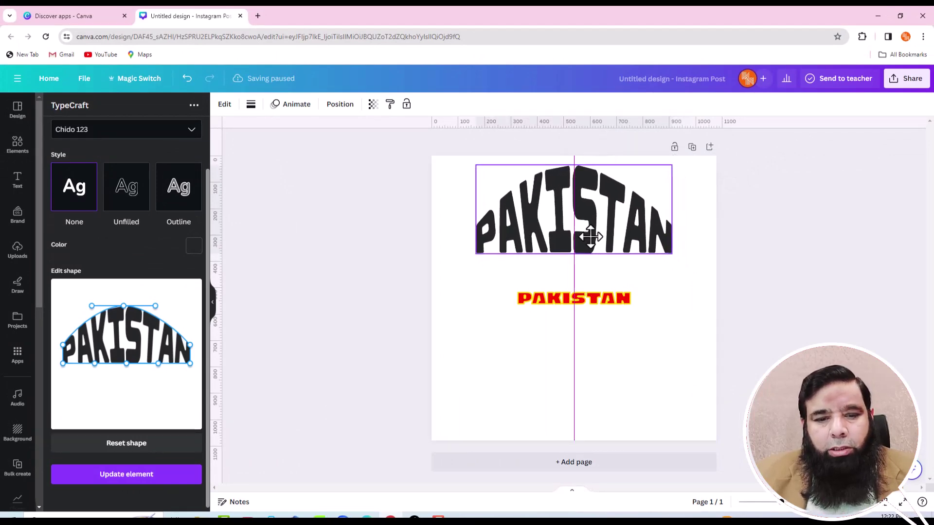
# - Bulge the arched PAKISTAN text downward at its lower middle point, update the element, and space both texts apart vertically on the page
pyautogui.moveTo(125, 363); pyautogui.dragTo(125, 395)
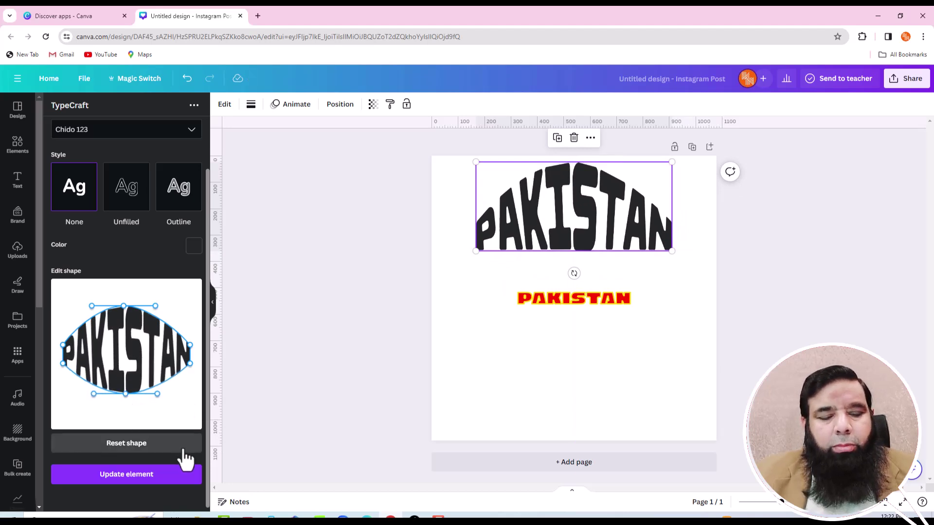
pyautogui.click(126, 476)
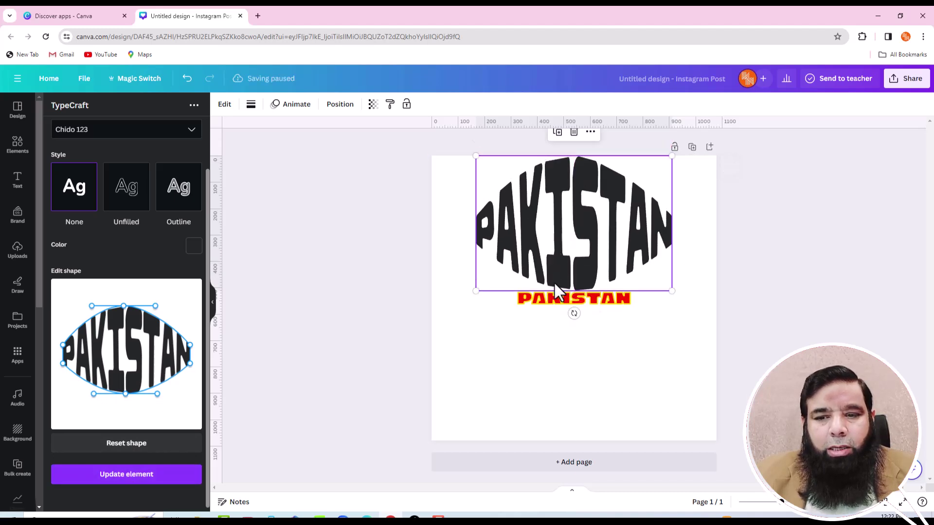
pyautogui.moveTo(552, 304); pyautogui.dragTo(548, 400)
pyautogui.moveTo(569, 271); pyautogui.dragTo(565, 323)
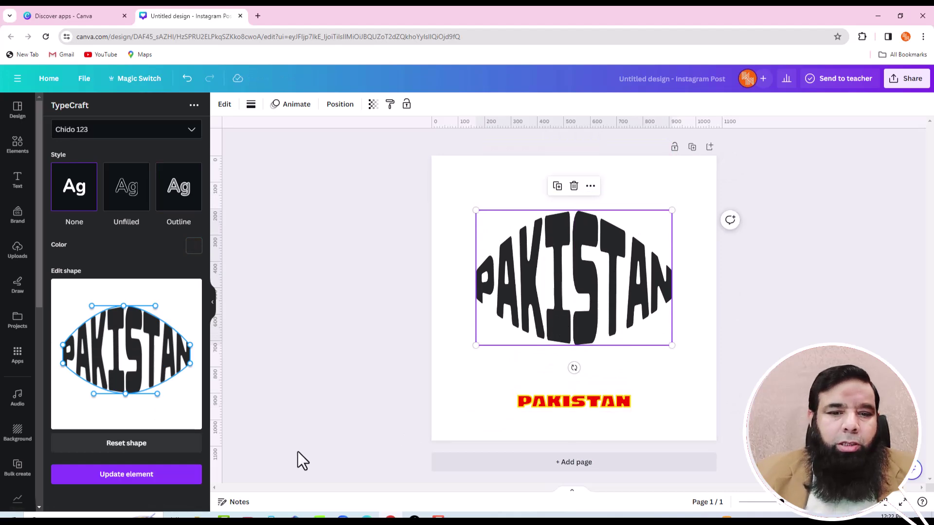
# - Round out the right half of the black PAKISTAN text with its curve handles and corner point, and update the element on the page
pyautogui.moveTo(155, 307); pyautogui.dragTo(156, 317)
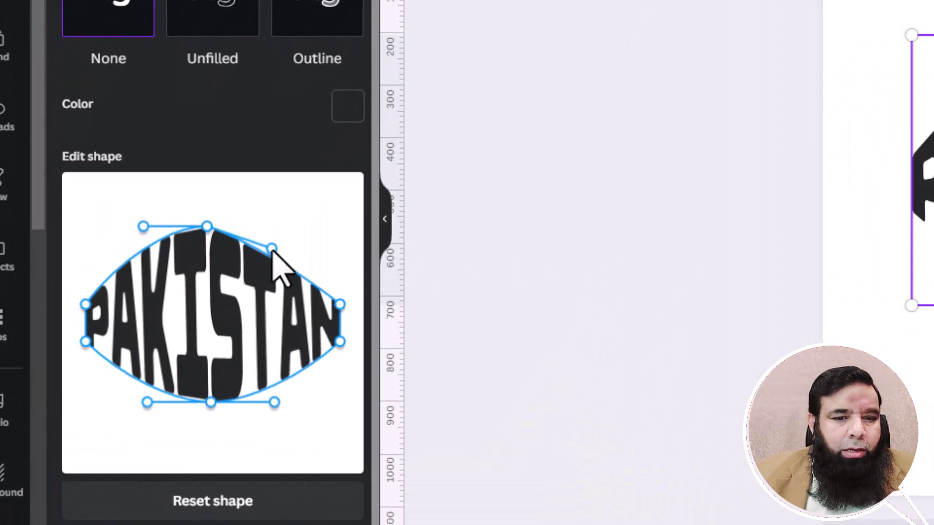
pyautogui.moveTo(271, 248); pyautogui.dragTo(338, 186)
pyautogui.moveTo(274, 402); pyautogui.dragTo(308, 445)
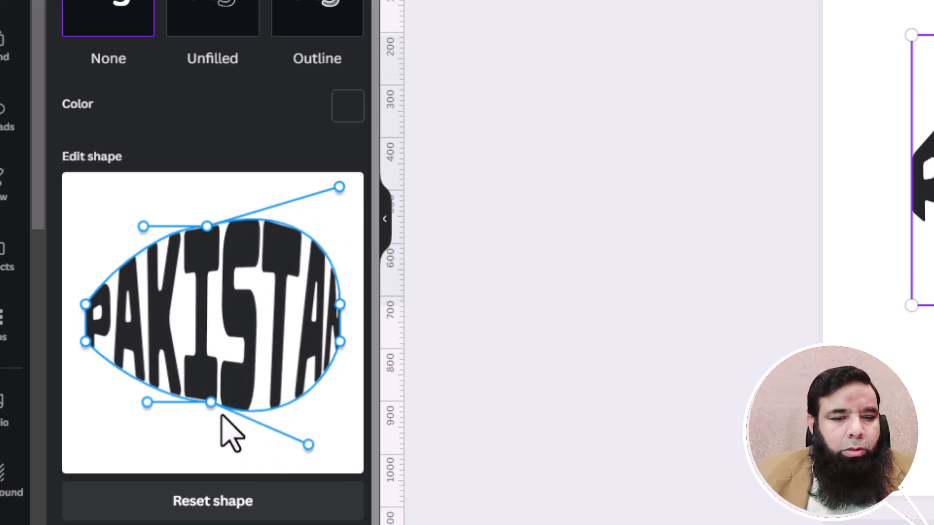
pyautogui.moveTo(147, 403); pyautogui.dragTo(138, 390)
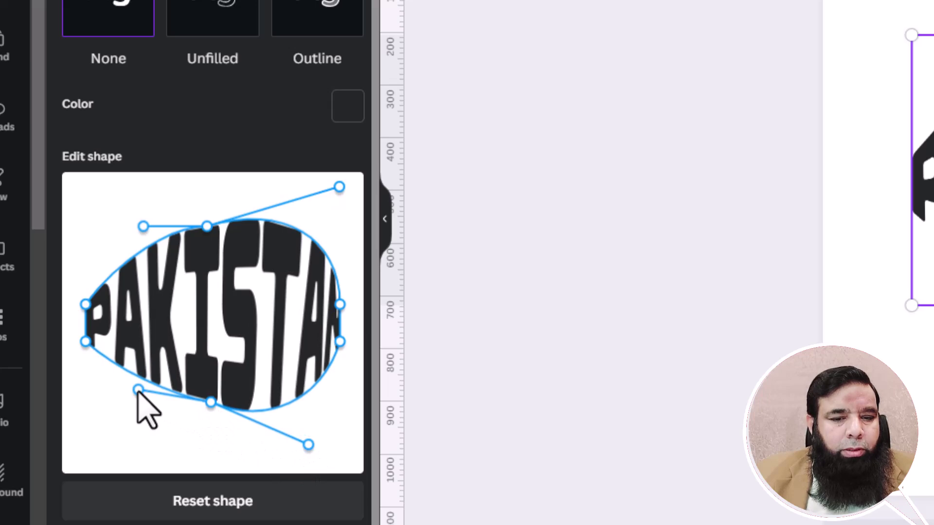
pyautogui.moveTo(307, 446); pyautogui.dragTo(313, 416)
pyautogui.moveTo(341, 343); pyautogui.dragTo(343, 305)
pyautogui.moveTo(339, 187); pyautogui.dragTo(338, 215)
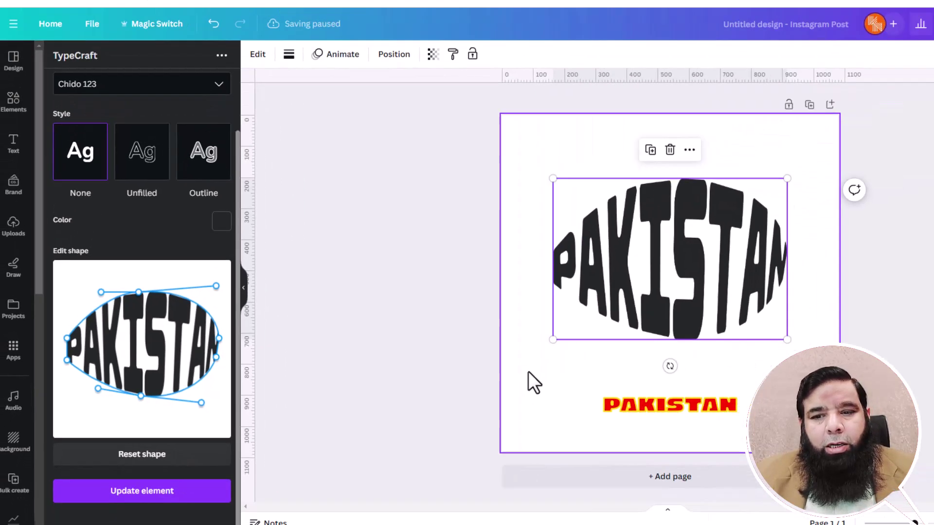
pyautogui.click(890, 448)
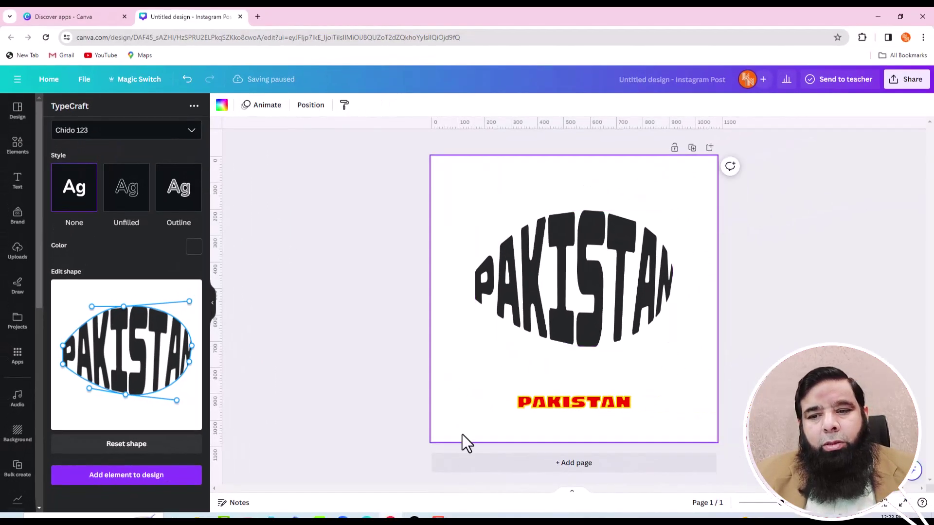
# - Move the black warped element toward the page's upper right and replace its text with "ISLAMABAD"
pyautogui.moveTo(614, 311); pyautogui.dragTo(646, 262)
pyautogui.scroll(1, 86, 271)
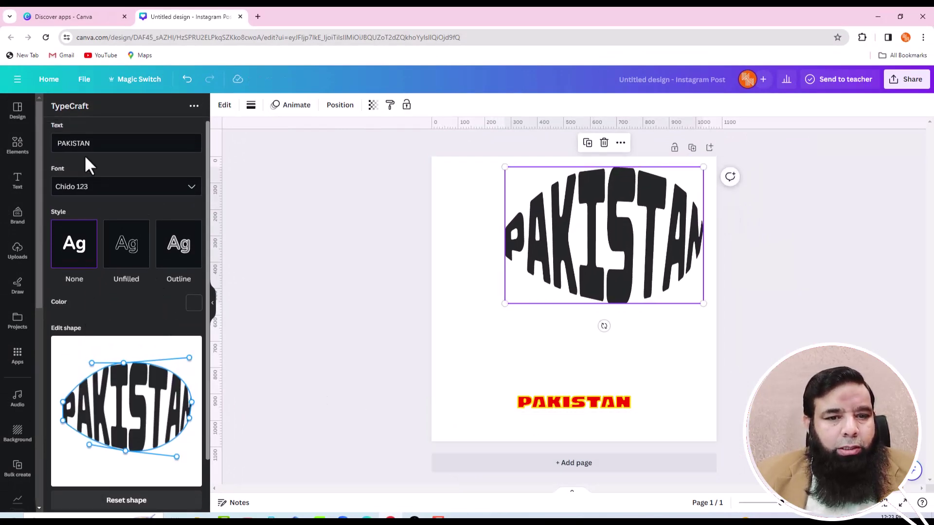
pyautogui.write('ISLAMABAD')
# - Bend the upper and lower edges of the ISLAMABAD text into a wave that dips at the left and rises at the right
pyautogui.scroll(-1, 150, 407)
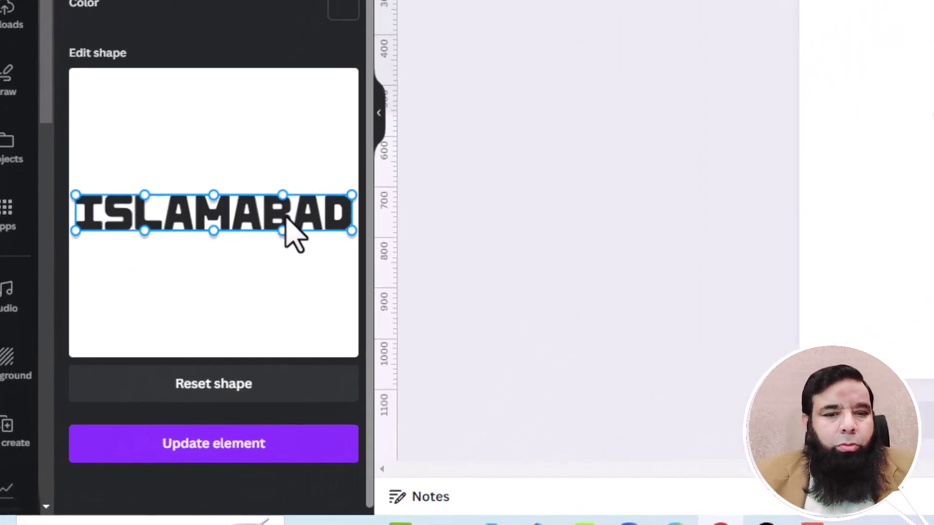
pyautogui.moveTo(293, 183); pyautogui.dragTo(289, 146)
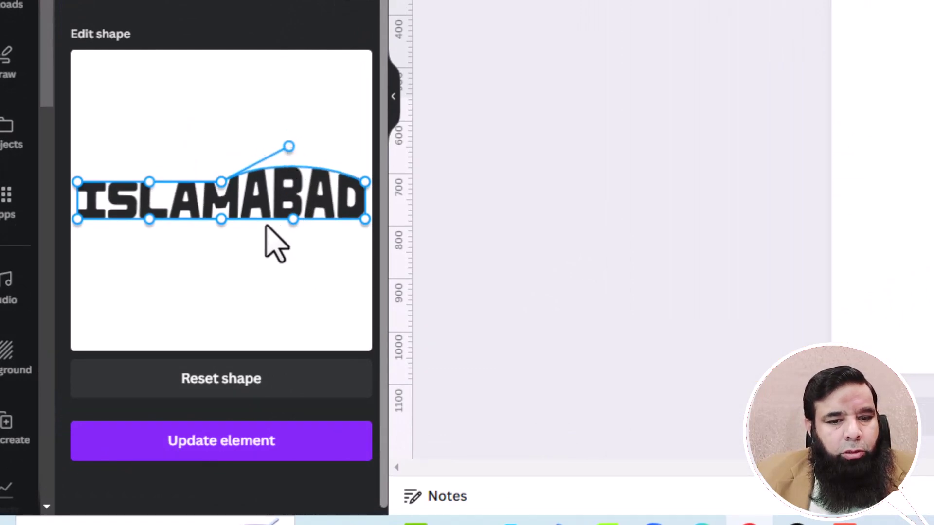
pyautogui.moveTo(147, 219); pyautogui.dragTo(146, 256)
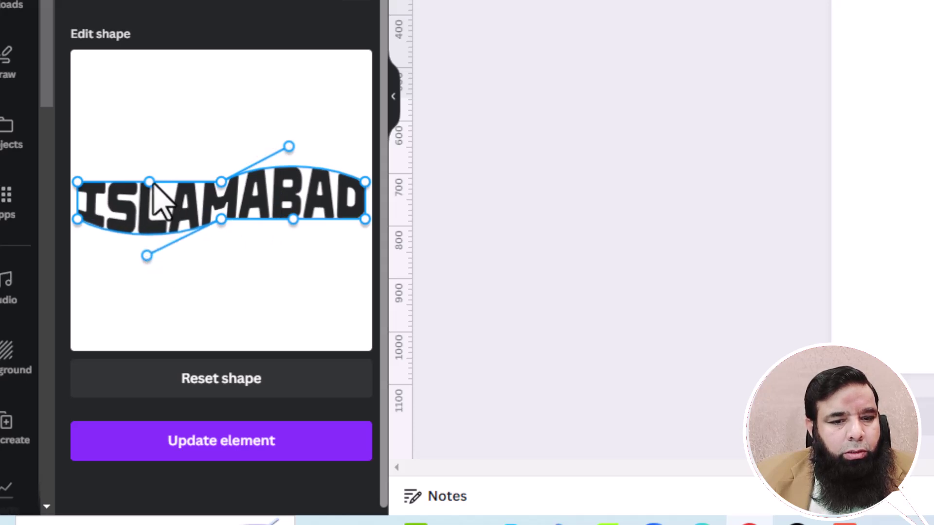
pyautogui.moveTo(149, 182); pyautogui.dragTo(150, 189)
pyautogui.moveTo(221, 182); pyautogui.dragTo(219, 169)
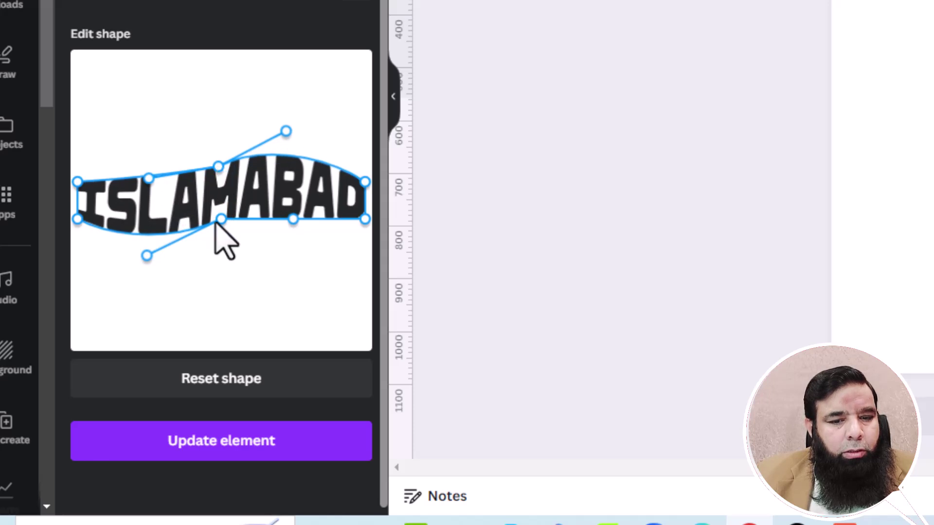
pyautogui.moveTo(219, 221); pyautogui.dragTo(219, 231)
pyautogui.moveTo(290, 228); pyautogui.dragTo(299, 201)
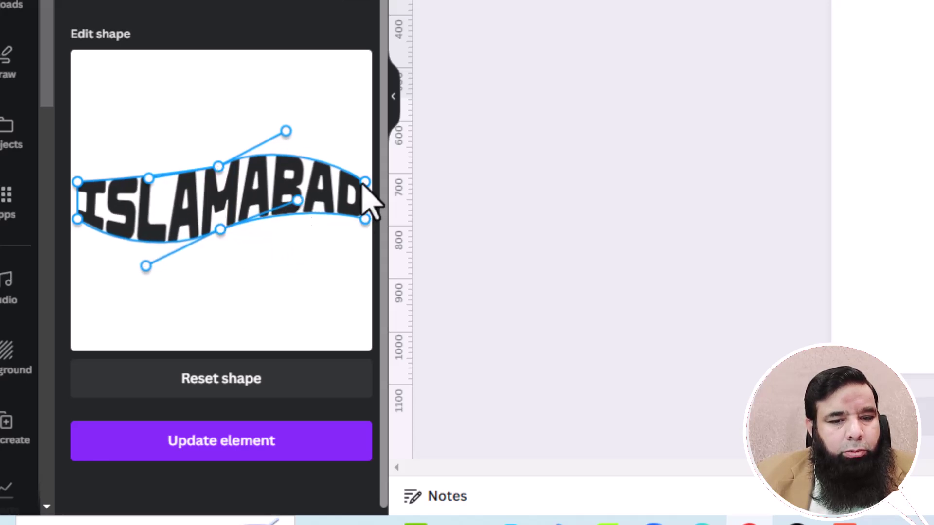
# - Stretch both ends of the wavy ISLAMABAD text taller by moving its upper corner points up and its lower ones down
pyautogui.moveTo(364, 184); pyautogui.dragTo(365, 164)
pyautogui.moveTo(357, 217); pyautogui.dragTo(360, 230)
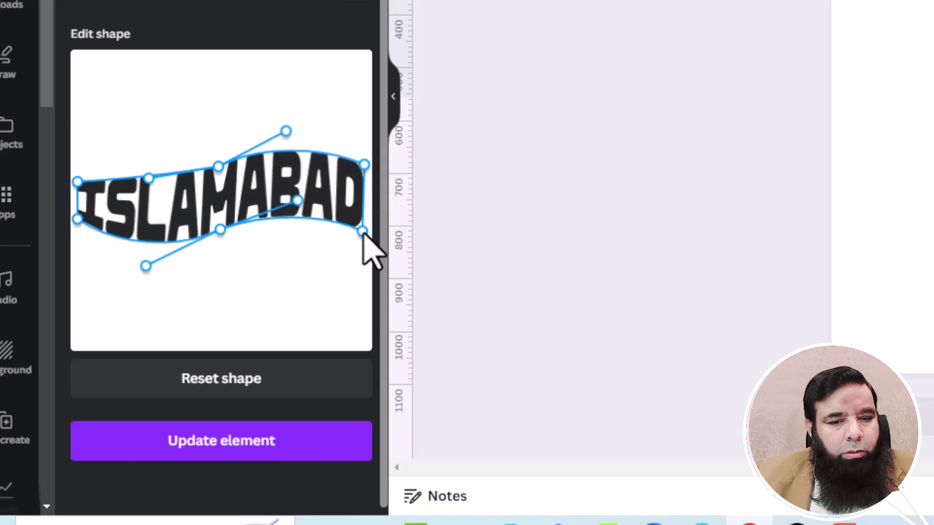
pyautogui.moveTo(79, 182); pyautogui.dragTo(76, 158)
pyautogui.moveTo(77, 219); pyautogui.dragTo(74, 238)
# - Accentuate the ISLAMABAD wave with the curve handles on both edges, and update the element on the page
pyautogui.moveTo(314, 155); pyautogui.dragTo(288, 114)
pyautogui.moveTo(298, 208)
pyautogui.mouseDown()
pyautogui.moveTo(308, 208)
pyautogui.moveTo(299, 190)
pyautogui.mouseUp()
pyautogui.moveTo(147, 274); pyautogui.dragTo(134, 268)
pyautogui.moveTo(149, 178); pyautogui.dragTo(137, 190)
pyautogui.click(233, 439)
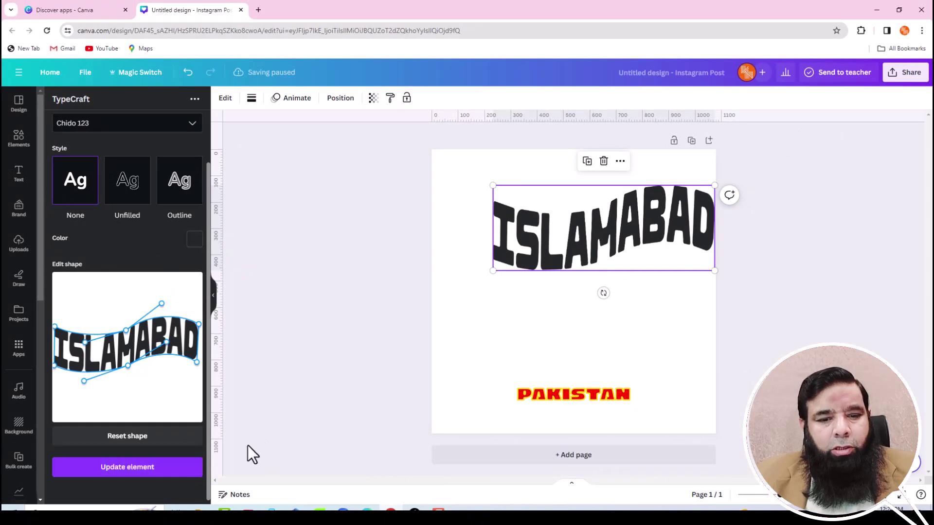
# - Center the wavy ISLAMABAD element horizontally near the page's upper edge
pyautogui.click(558, 310)
pyautogui.moveTo(580, 244); pyautogui.dragTo(548, 226)
pyautogui.click(534, 287)
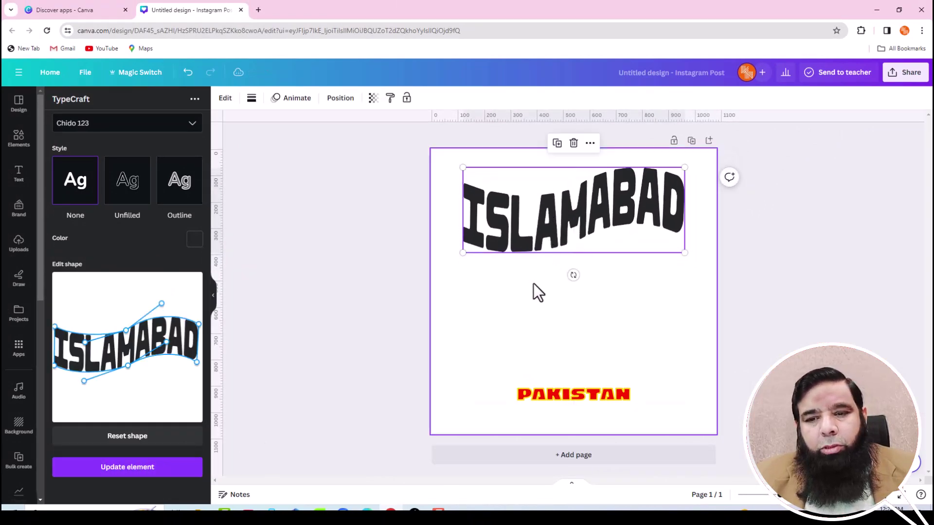